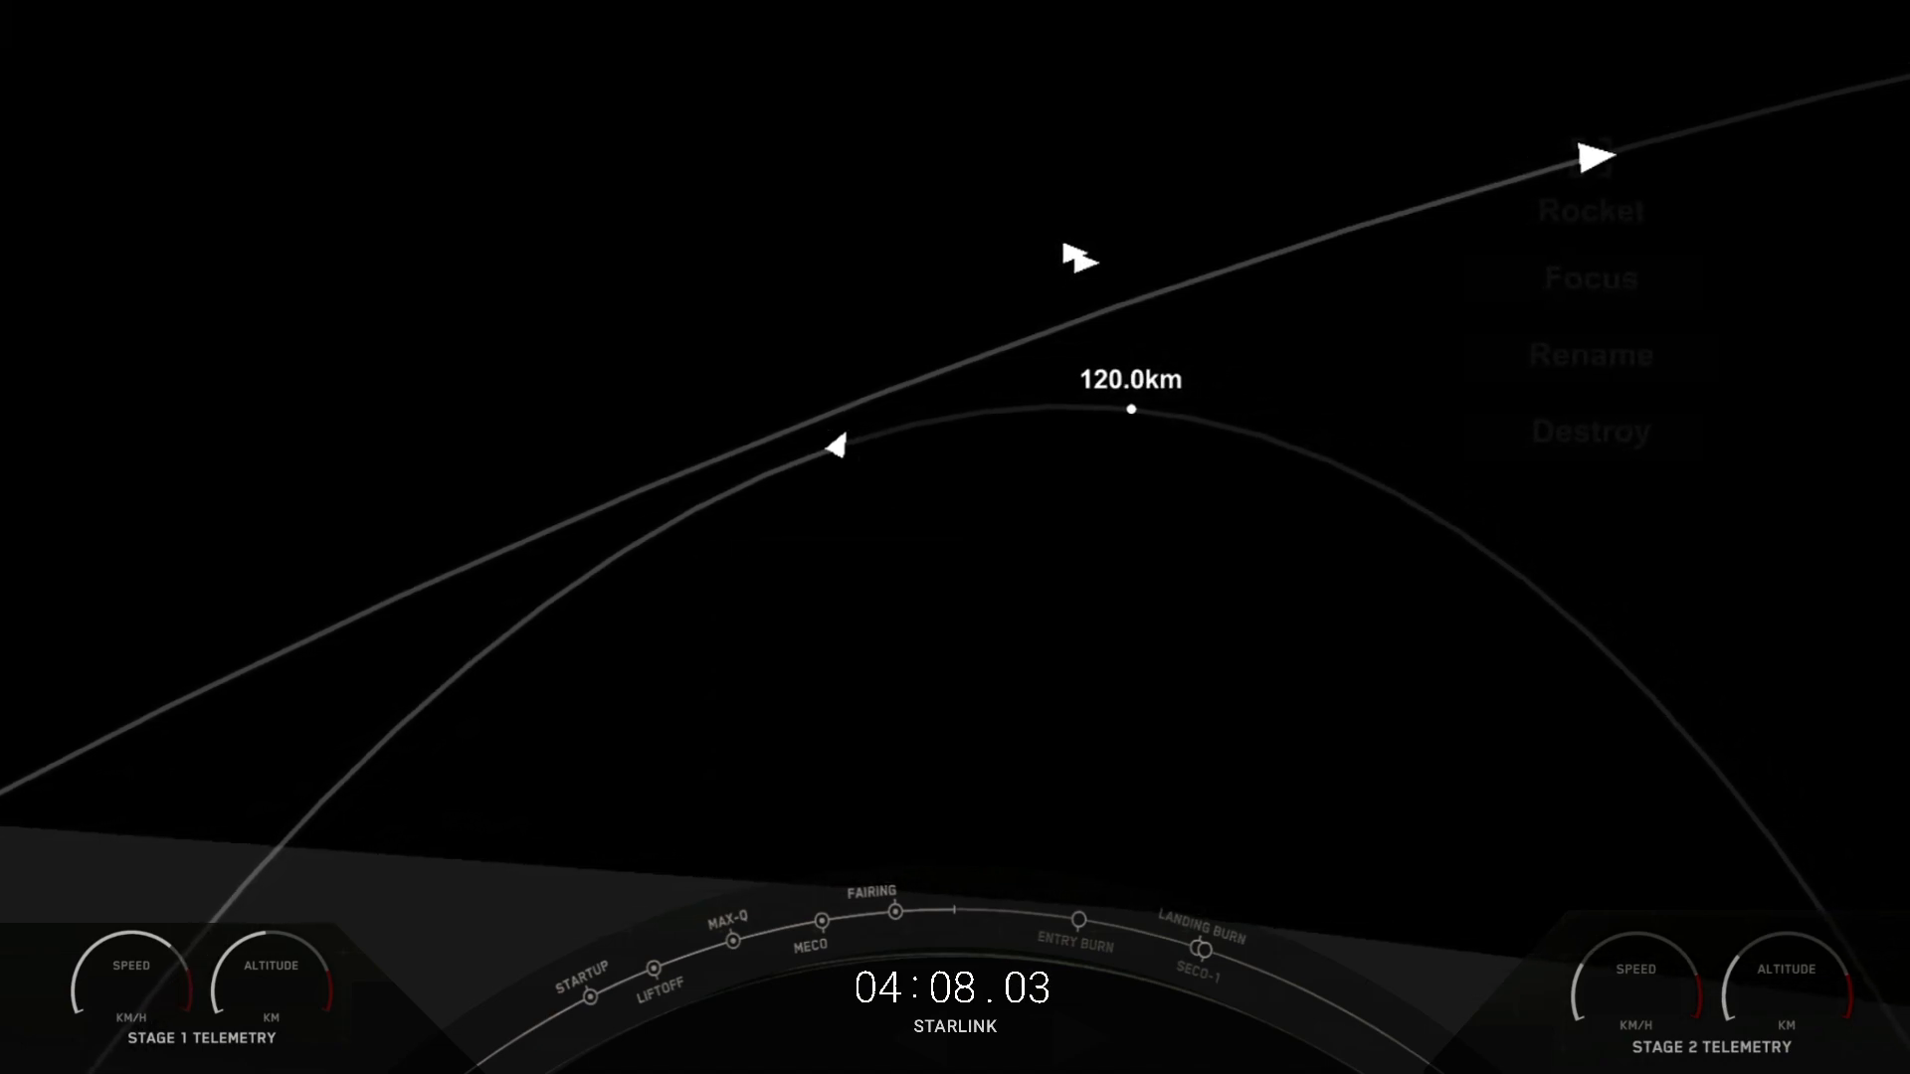
- In Map view, focus the rocket and set the other craft as navigation target
left_click(1591, 278)
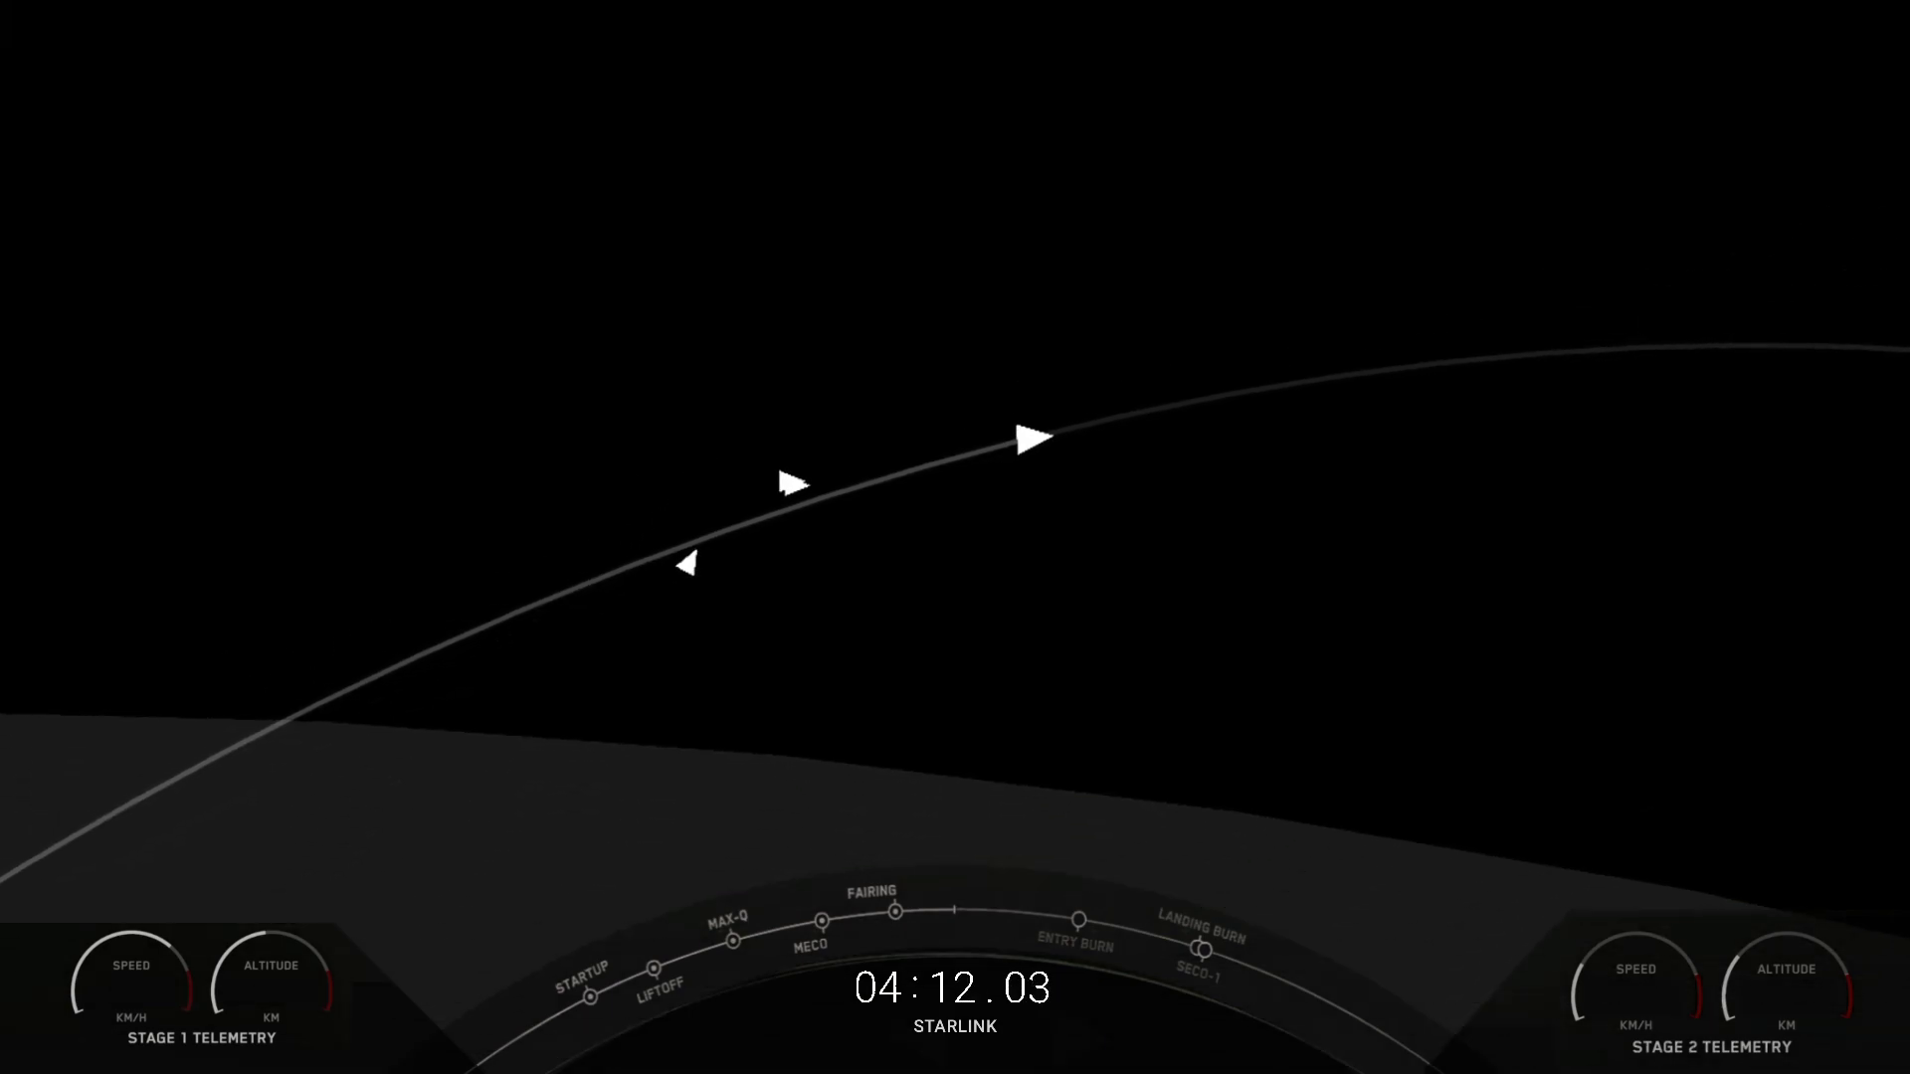
right_click(686, 565)
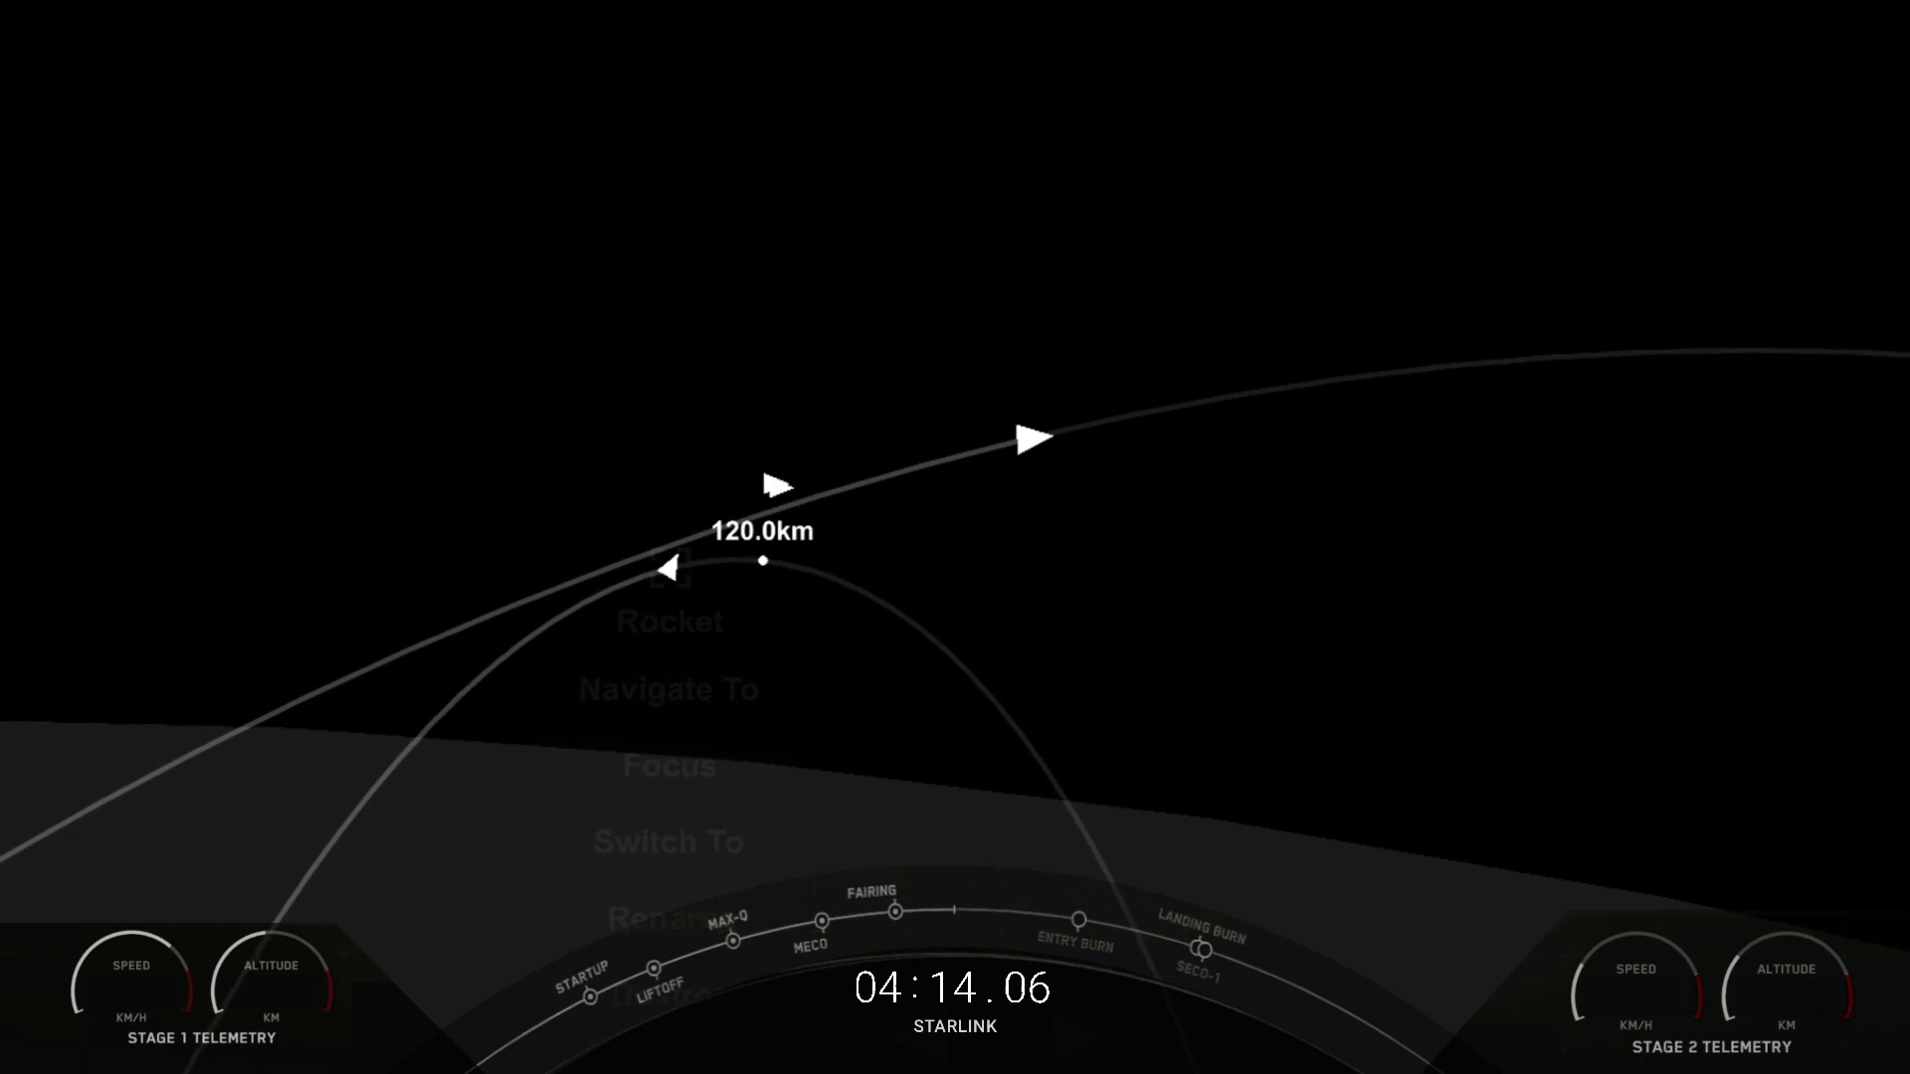